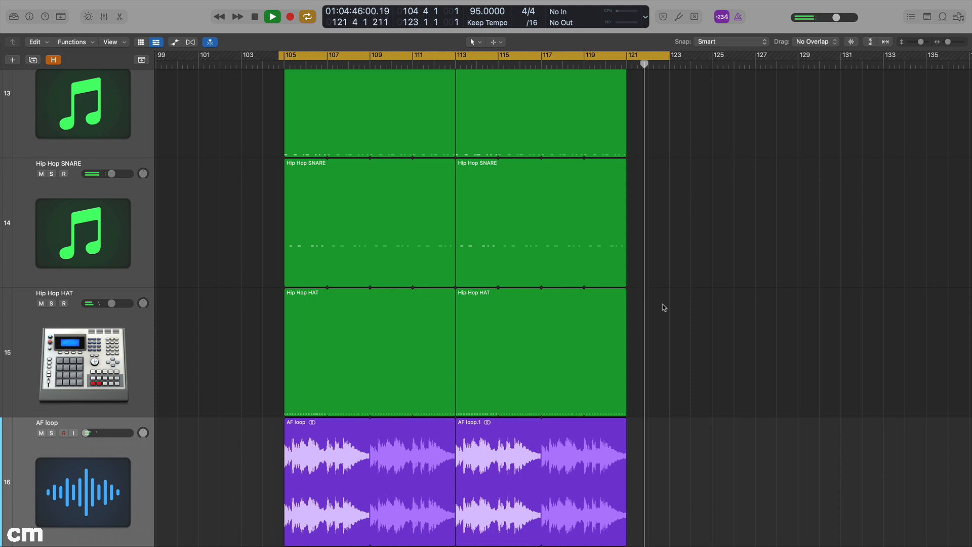
# - Disable tempo sync in the L VOX VERSE Tape Delay and set its delay time to 40 ms
pyautogui.press('space')
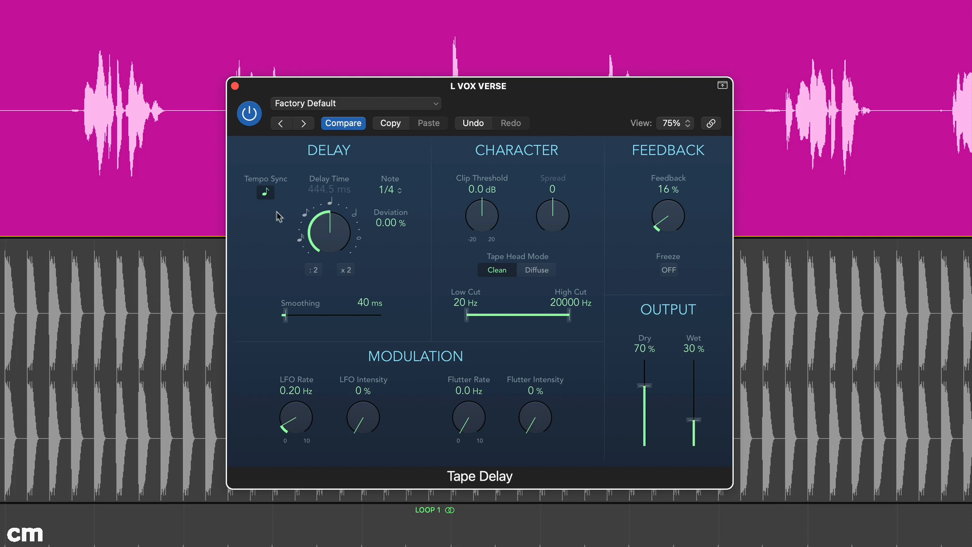
pyautogui.click(265, 193)
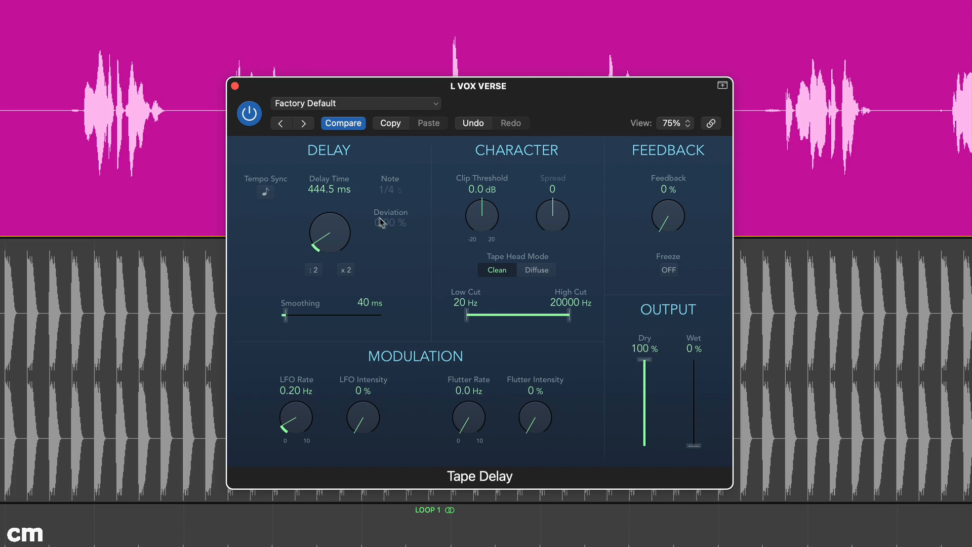
pyautogui.doubleClick(320, 190)
pyautogui.press('Return')
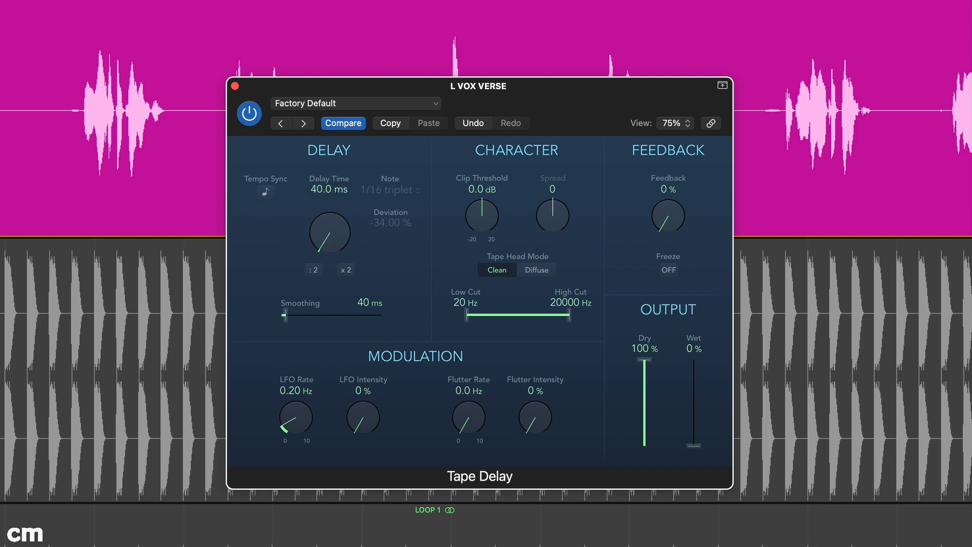
# - Raise the Tape Delay's wet output to 20% during playback and compare the vocal with the delay bypassed and active
pyautogui.press('space')
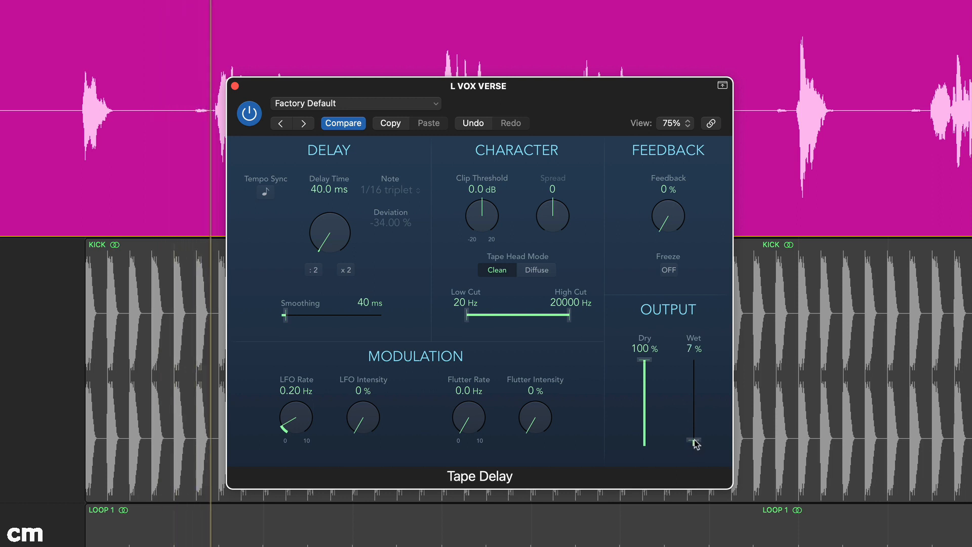
pyautogui.moveTo(694, 444); pyautogui.dragTo(697, 433)
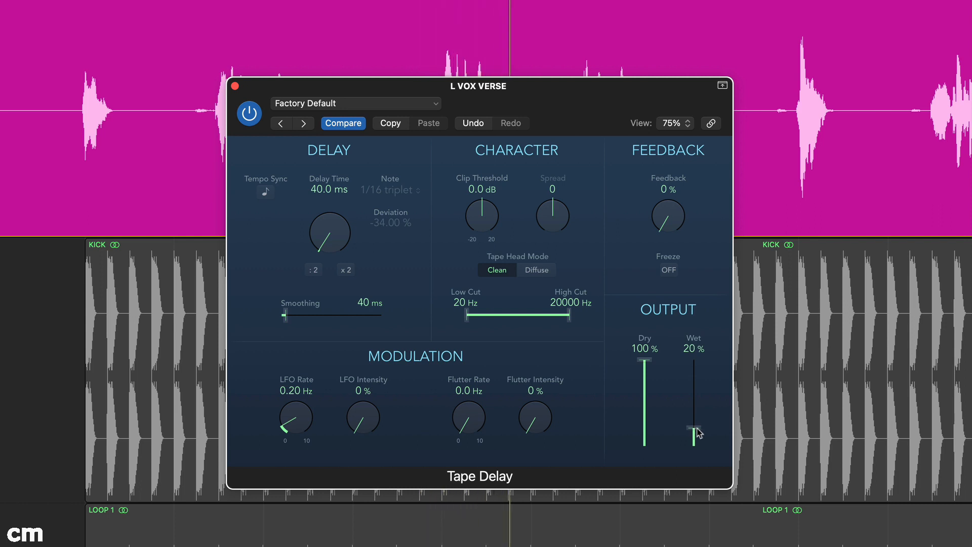
pyautogui.click(255, 112)
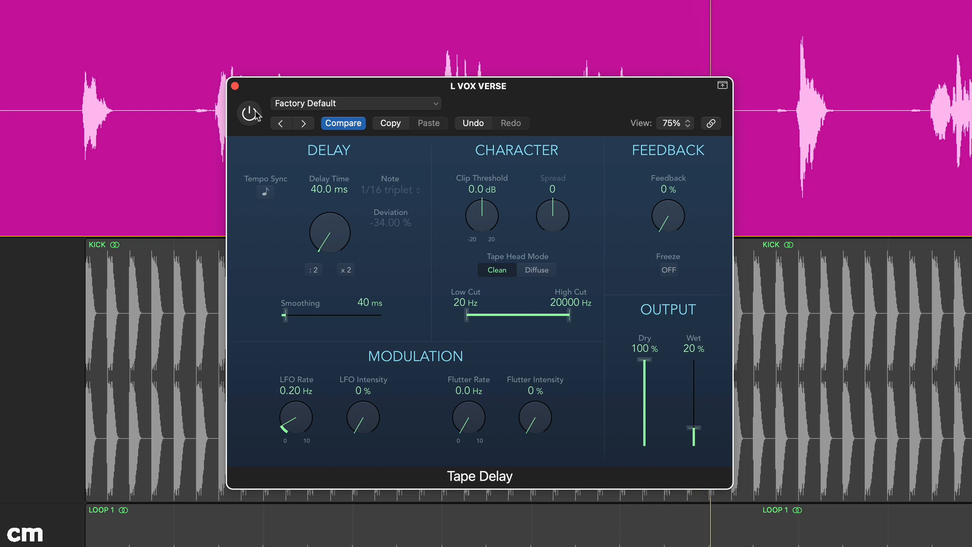
pyautogui.click(254, 112)
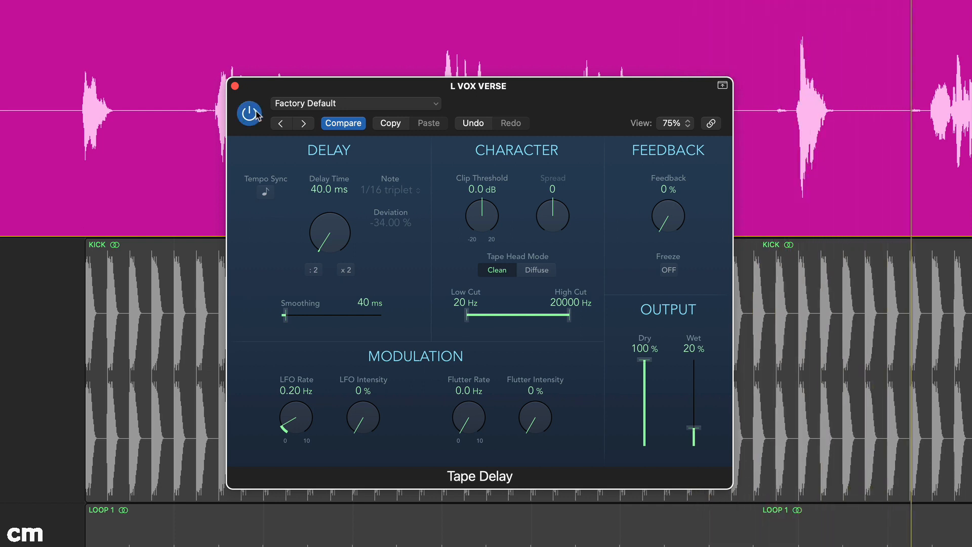
pyautogui.click(255, 112)
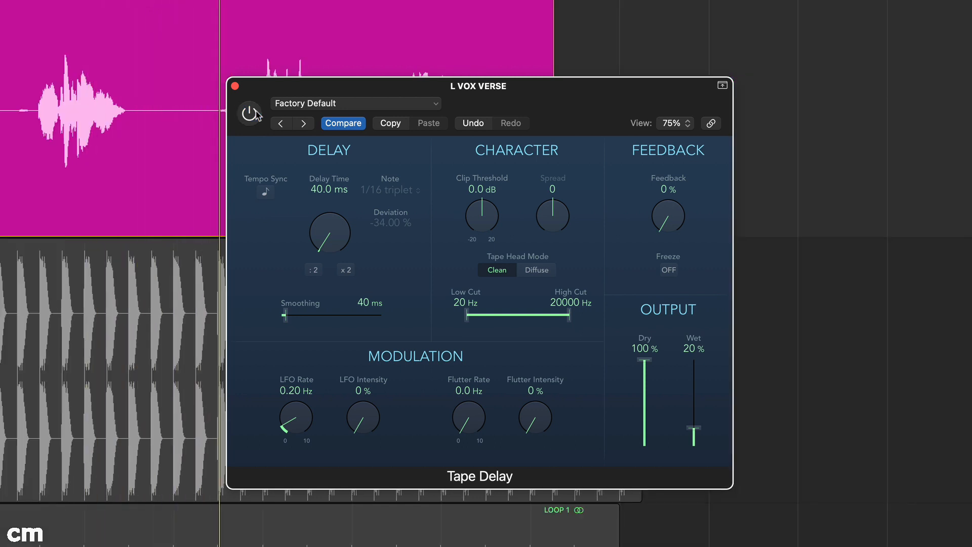
pyautogui.click(255, 113)
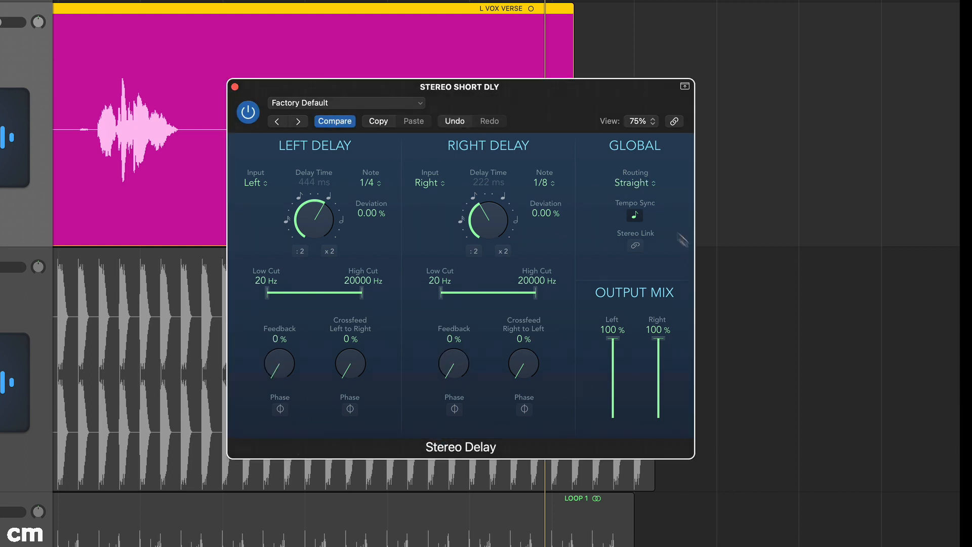
# - Disable tempo sync in the bus Stereo Delay and set the delay times to 50 ms left and 70 ms right
pyautogui.click(639, 216)
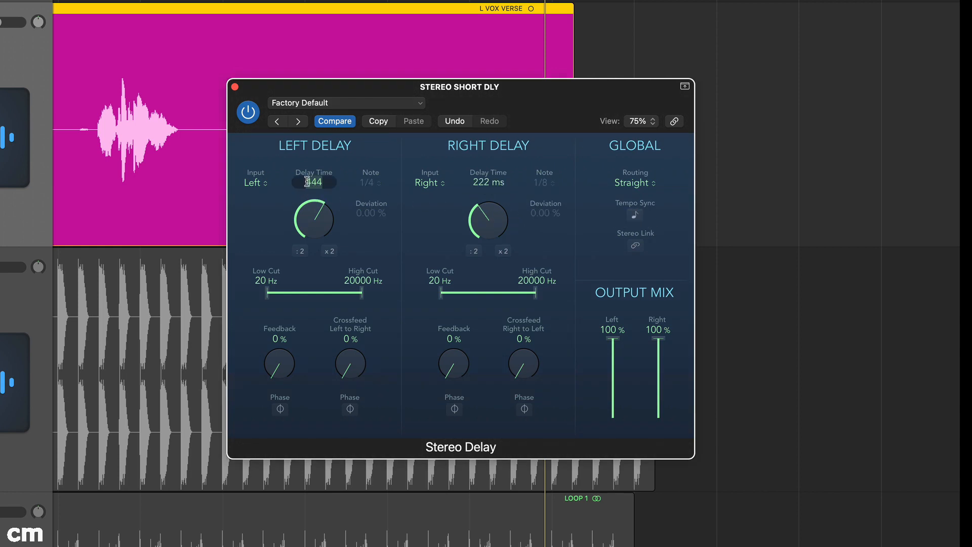
pyautogui.press('Return')
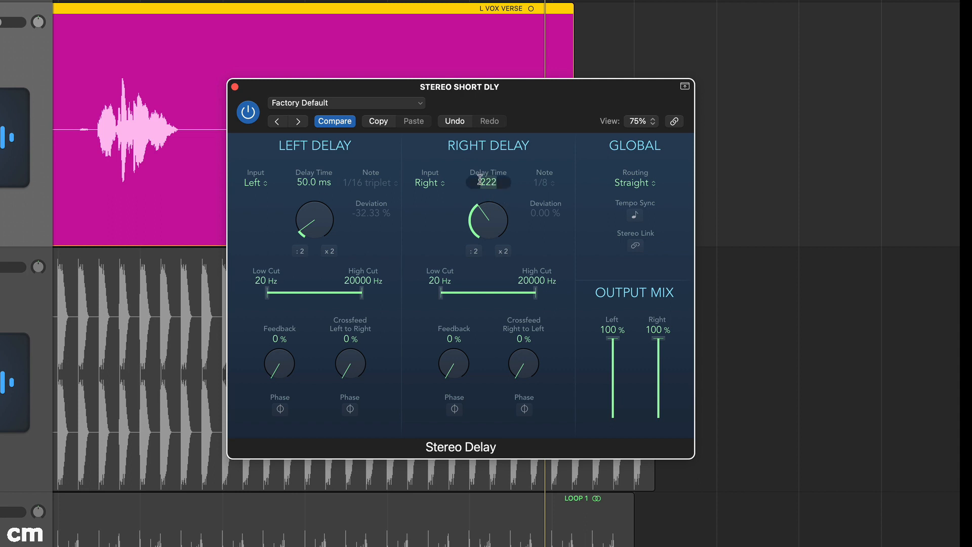
pyautogui.press('Return')
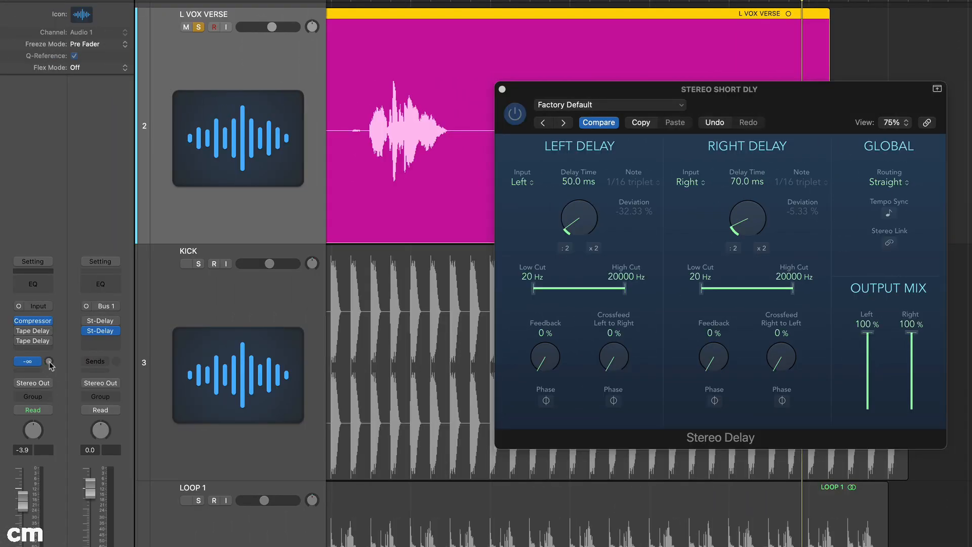
# - Raise the vocal's Bus 1 send to about -15.6 dB during playback and compare the sound with the send off and on
pyautogui.press('space')
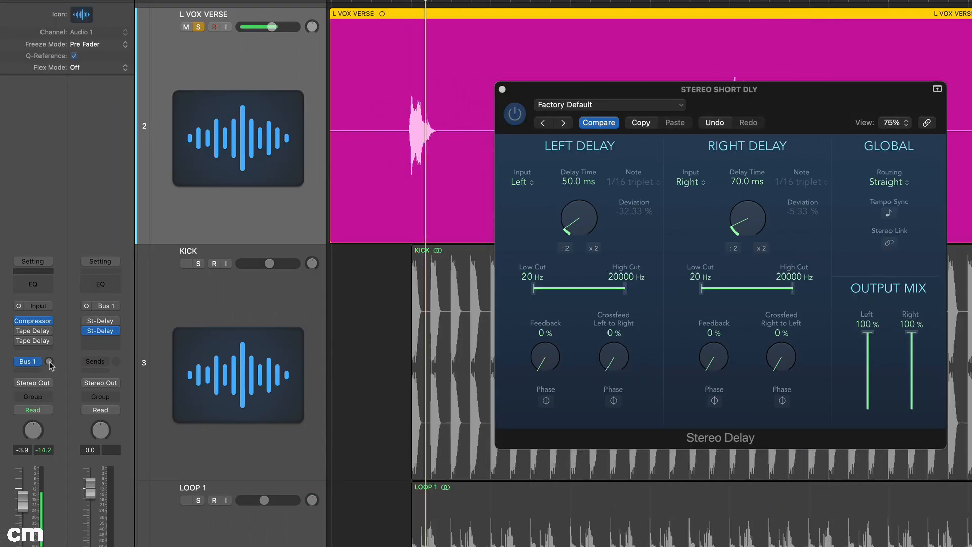
pyautogui.moveTo(49, 361); pyautogui.dragTo(44, 332)
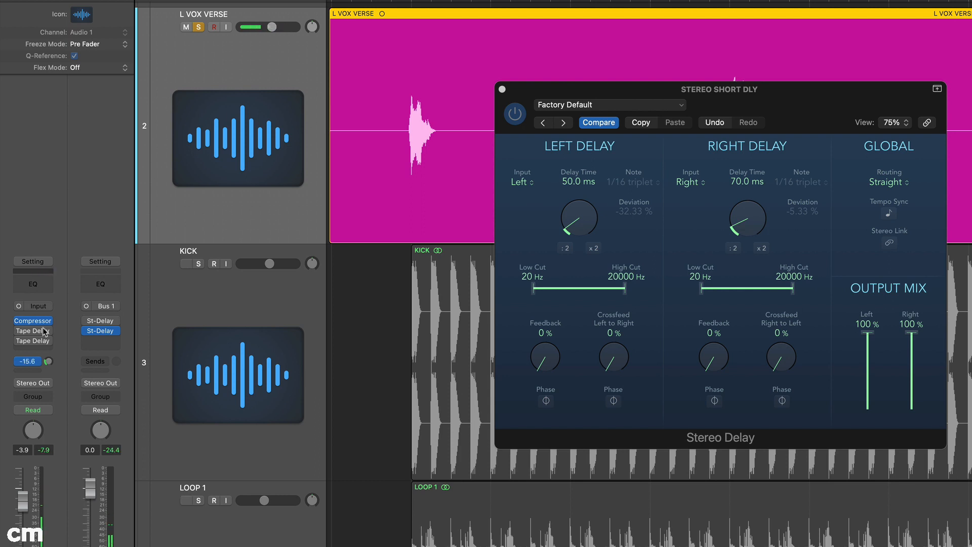
pyautogui.click(18, 361)
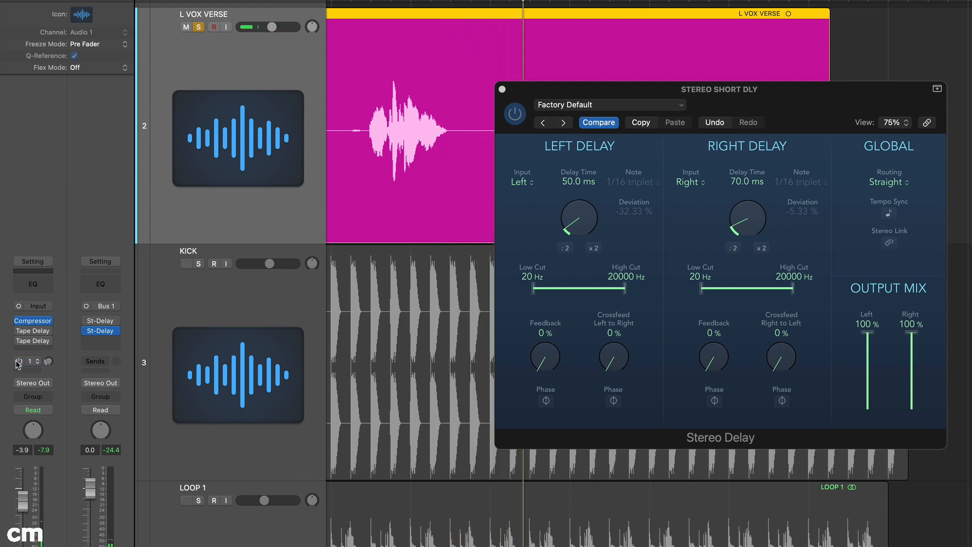
pyautogui.click(18, 362)
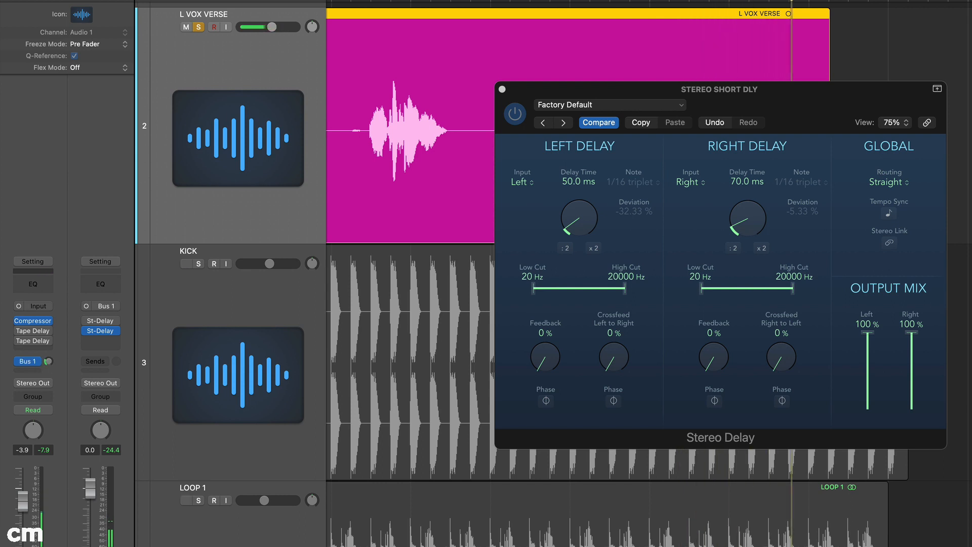
# - Unsolo the L VOX VERSE track and raise its channel fader to -1.3 dB
pyautogui.press('s')
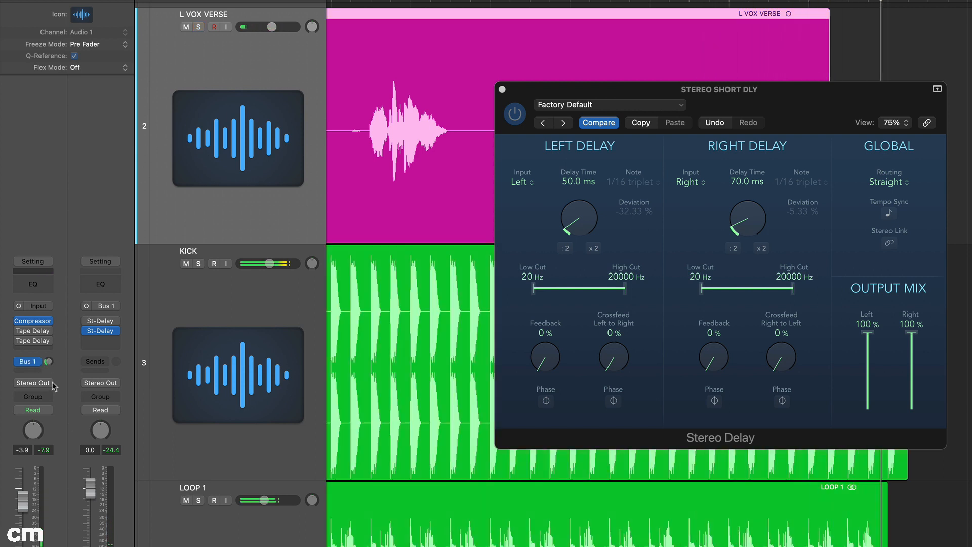
pyautogui.moveTo(24, 498); pyautogui.dragTo(28, 487)
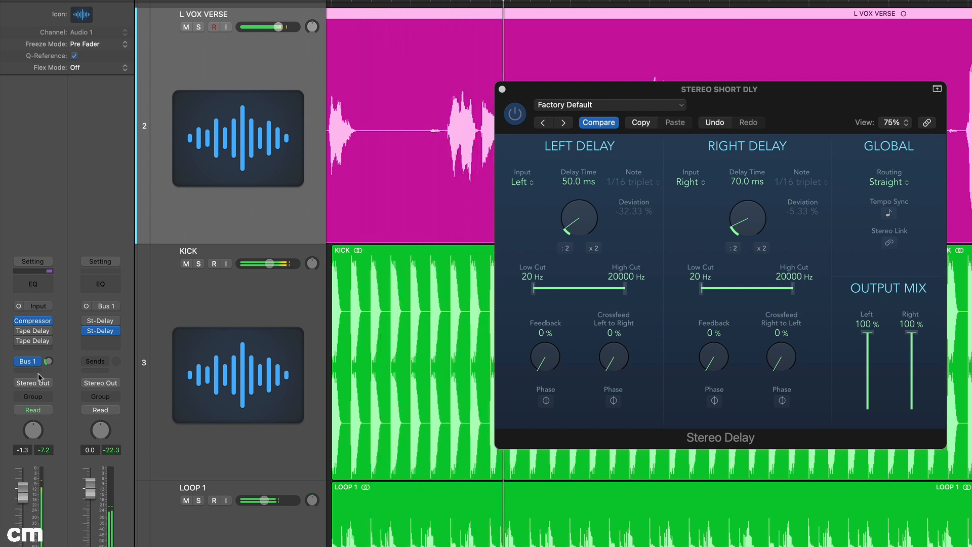
# - Compare the vocal in the full mix with its Bus 1 send off and on, and lower the send level
pyautogui.moveTo(19, 362)
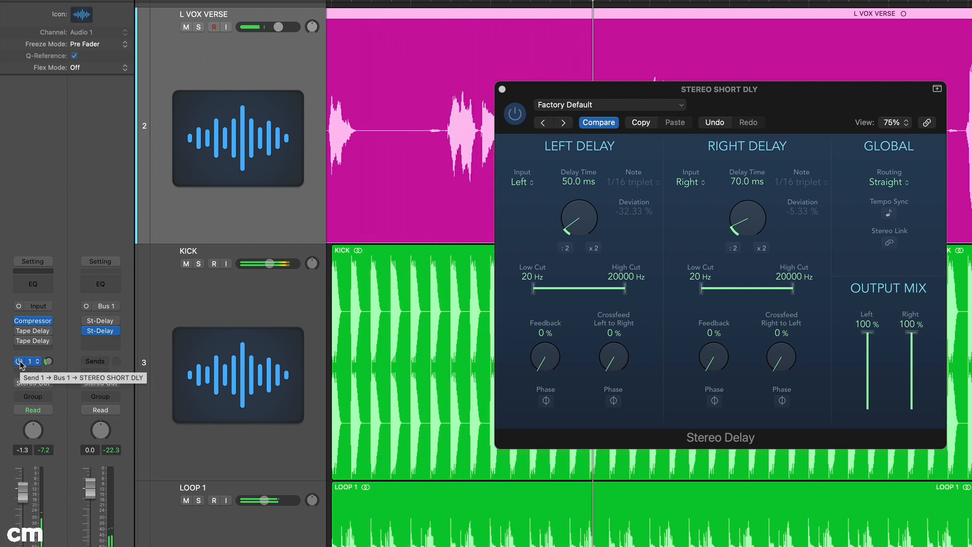
pyautogui.click(20, 362)
pyautogui.click(20, 362)
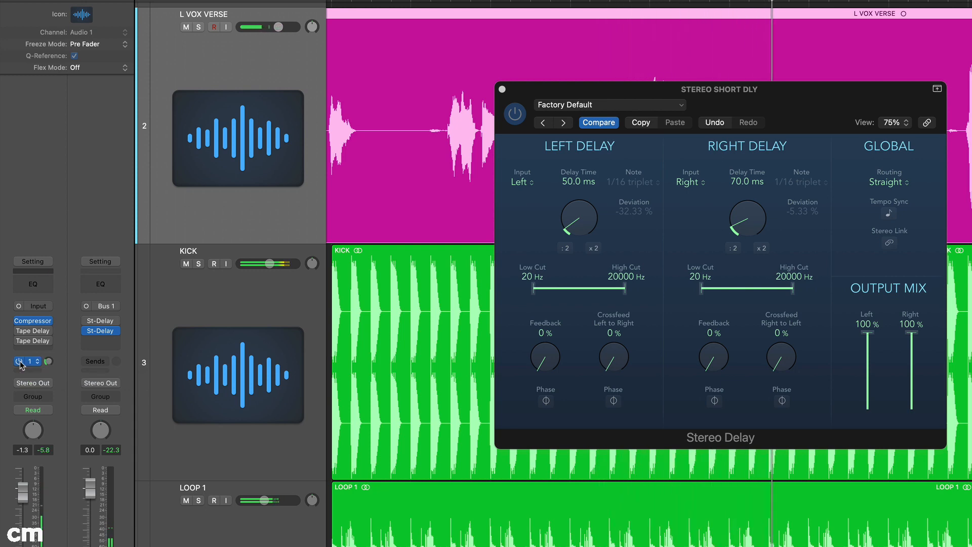
pyautogui.moveTo(49, 363); pyautogui.dragTo(37, 470)
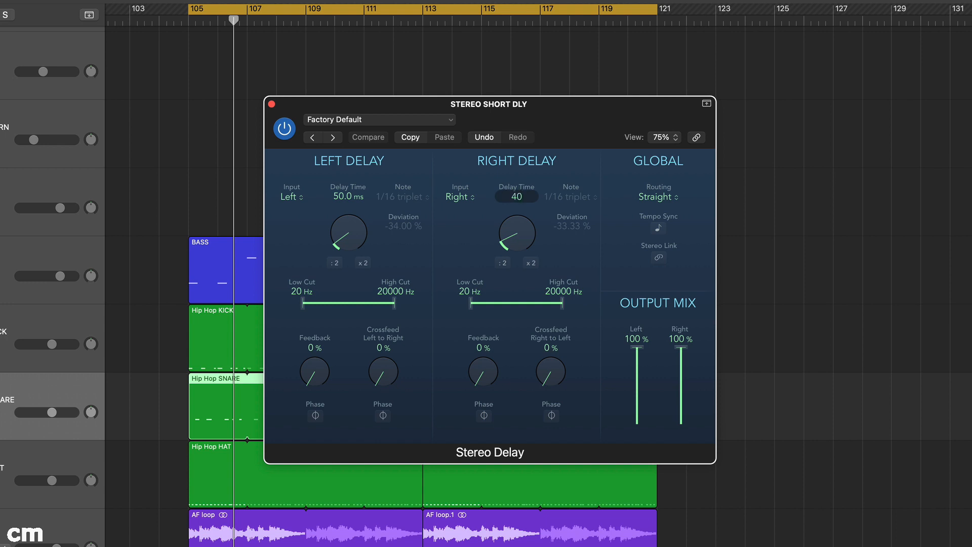
# - Set the Stereo Delay's right delay time to 40 ms and raise the Hip Hop SNARE's Bus 1 send to about -10.7 dB
pyautogui.press('Return')
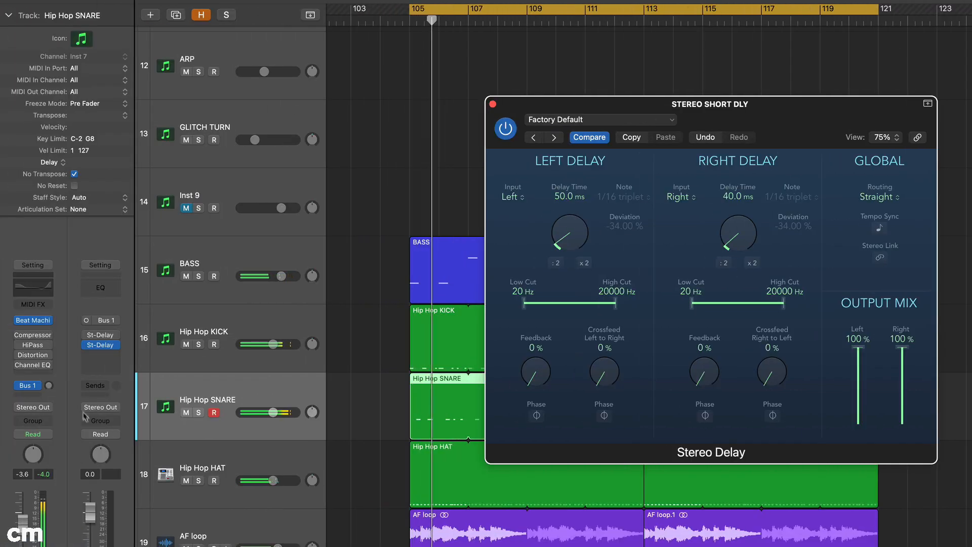
pyautogui.moveTo(47, 386); pyautogui.dragTo(45, 345)
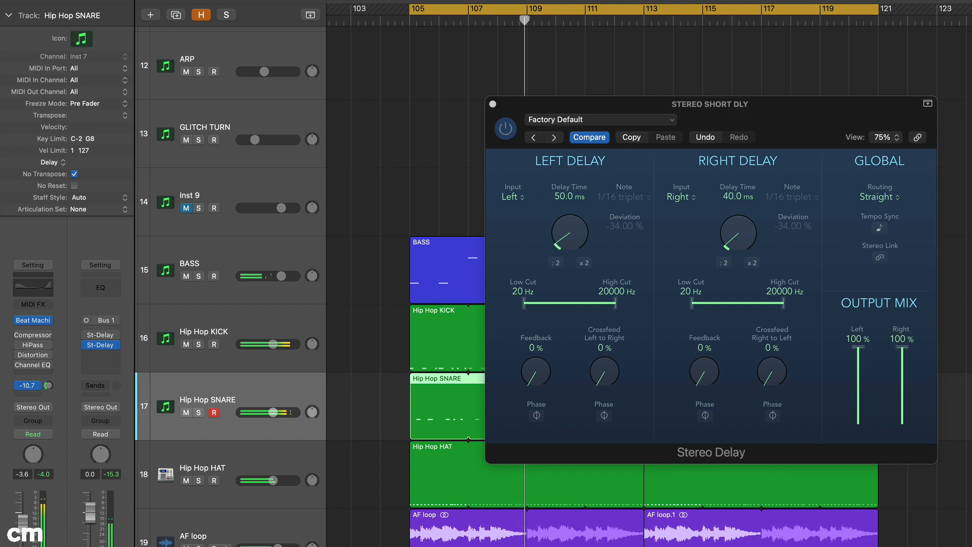
# - Solo the Hip Hop SNARE and fine-tune its Bus 1 send, raising it to about -4.3 dB and easing it back slightly
pyautogui.press('s')
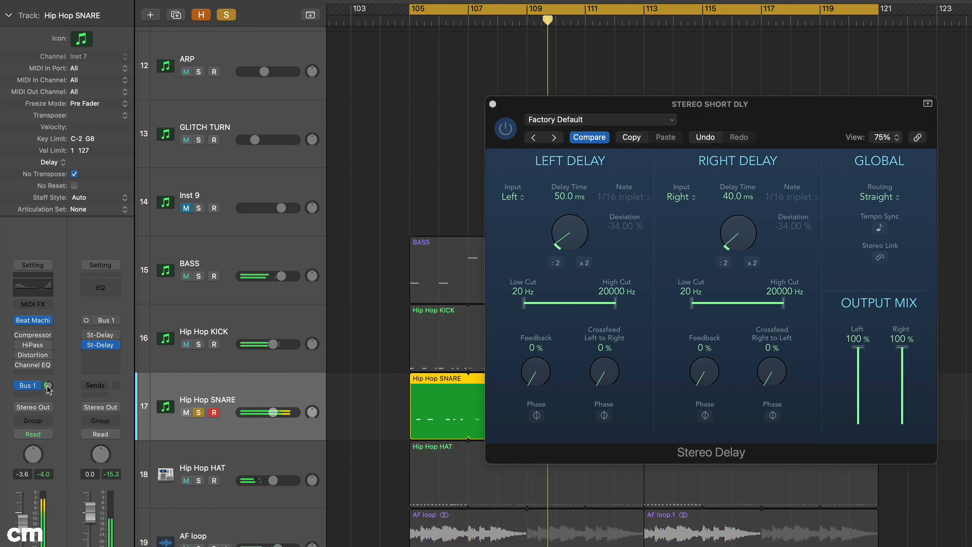
pyautogui.click(18, 386)
pyautogui.moveTo(48, 385); pyautogui.dragTo(46, 373)
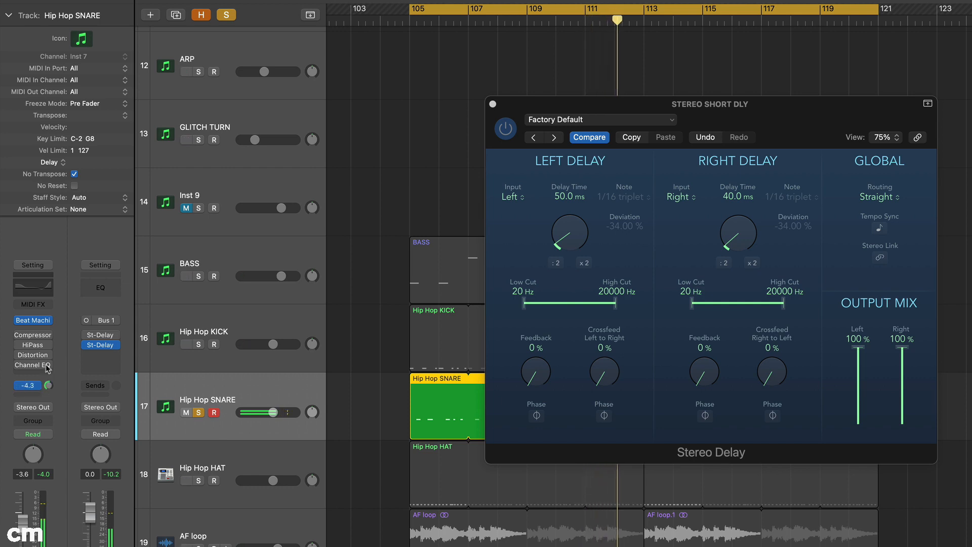
pyautogui.moveTo(44, 371); pyautogui.dragTo(42, 380)
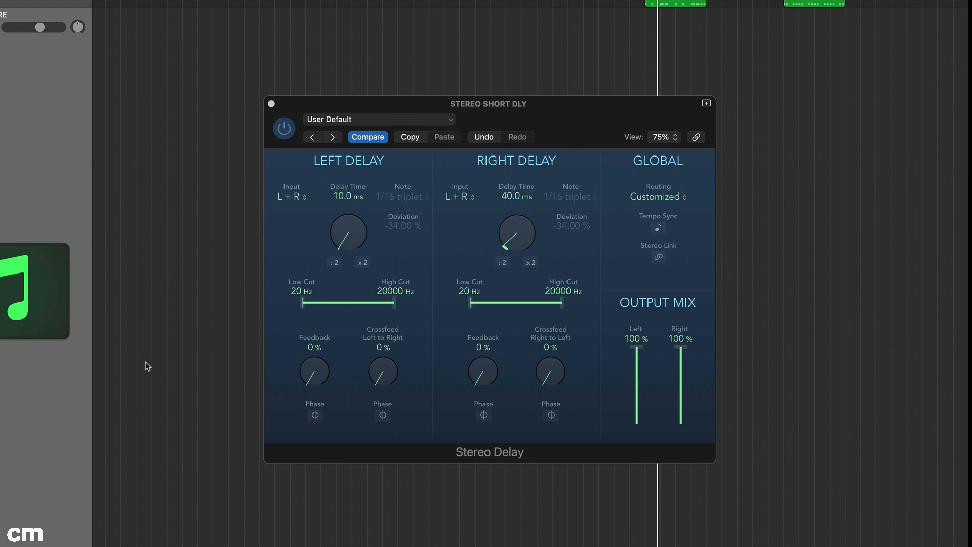
# - Set the Stereo Delay's left delay time to 60 ms and the low cut of both delays to 1000 Hz
pyautogui.doubleClick(343, 199)
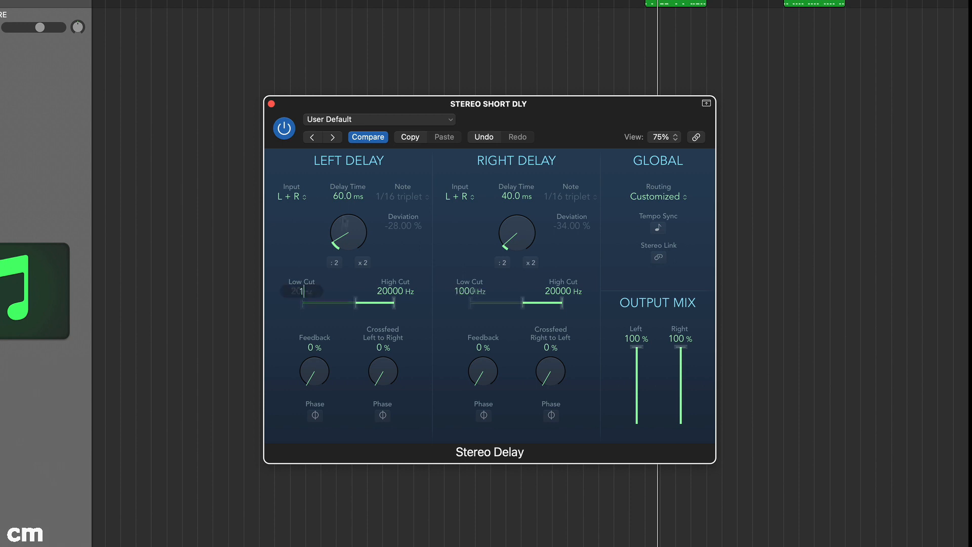
pyautogui.write('1000')
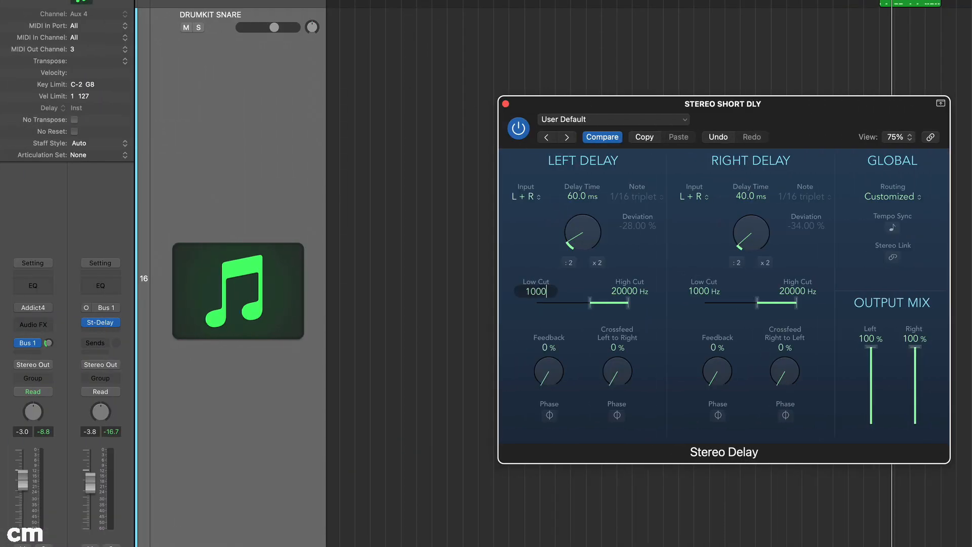
pyautogui.press('Return')
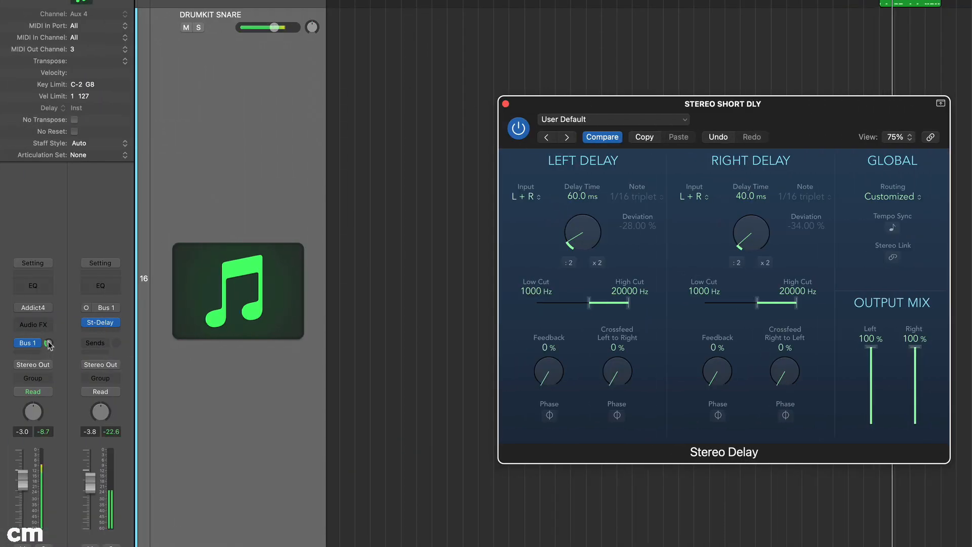
# - Raise the DRUMKIT SNARE's Bus 1 send during playback and audition the snare soloed and in the mix
pyautogui.moveTo(49, 343); pyautogui.dragTo(36, 303)
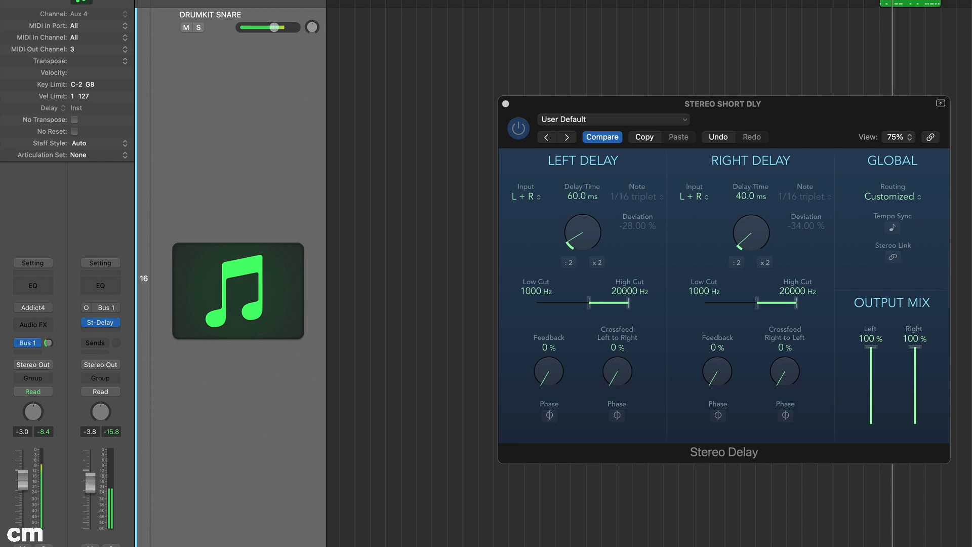
pyautogui.press('s')
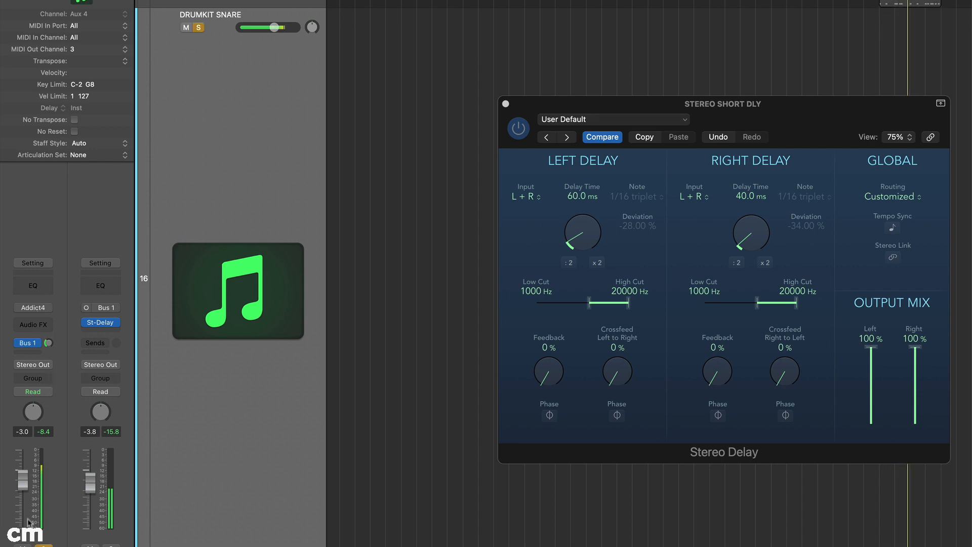
pyautogui.press('s')
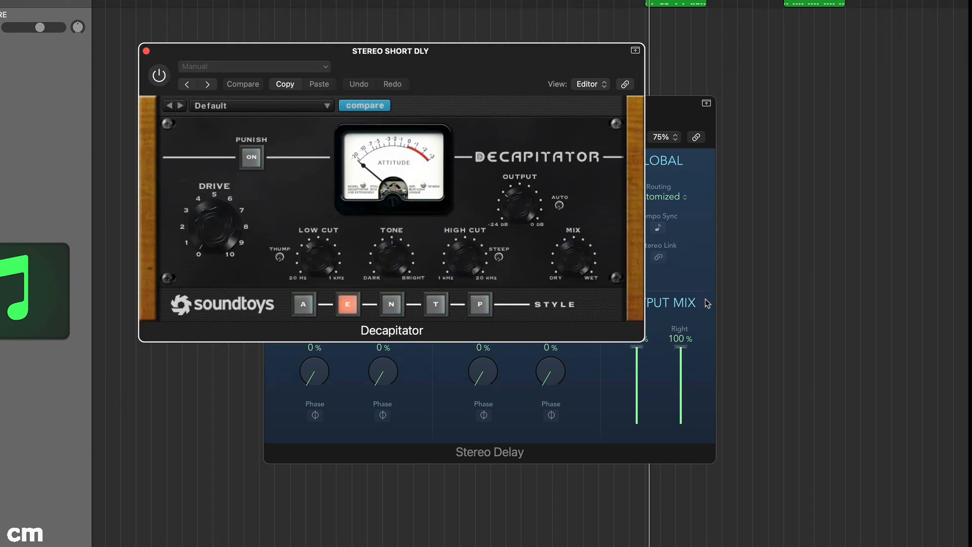
# - Enable Decapitator on the STEREO SHORT DLY bus, increase its drive and reduce its output level during playback
pyautogui.click(159, 75)
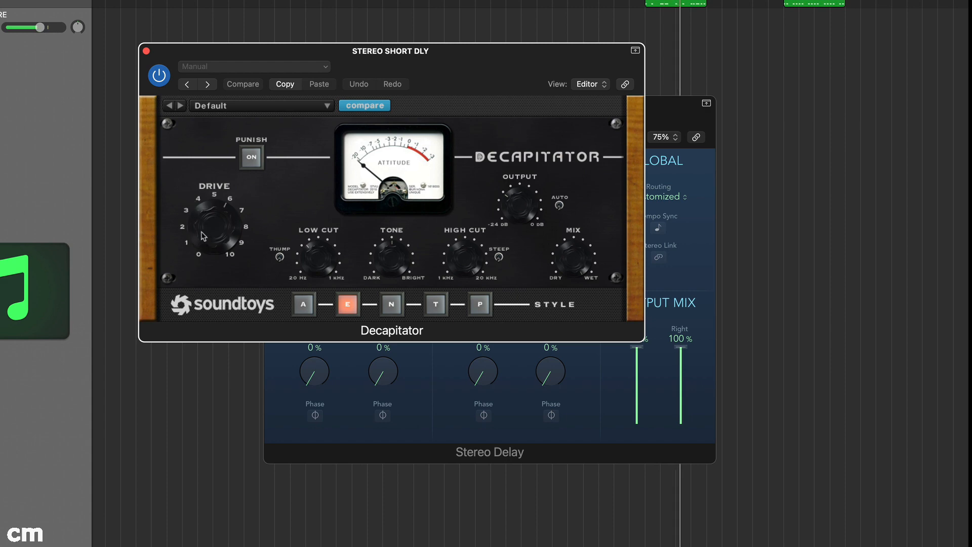
pyautogui.moveTo(204, 233); pyautogui.dragTo(205, 189)
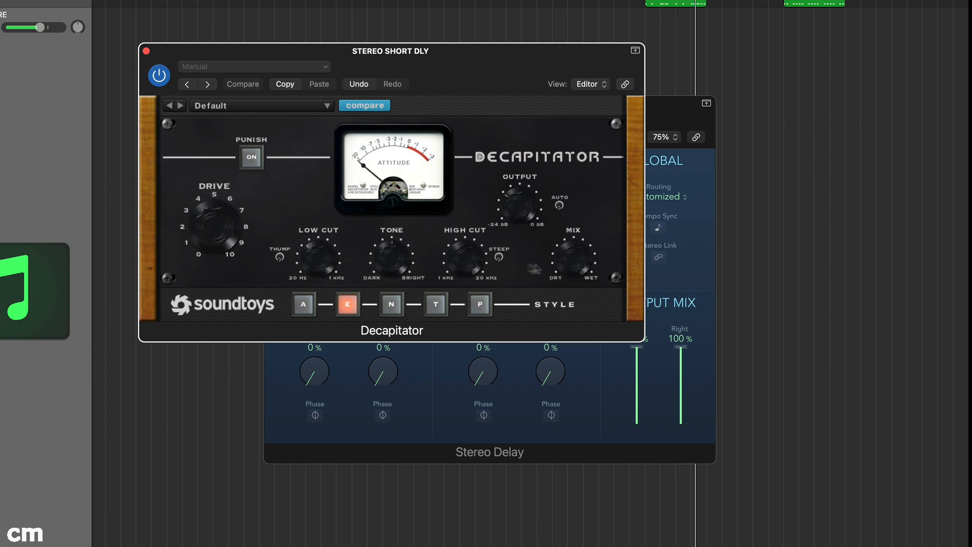
pyautogui.moveTo(518, 203)
pyautogui.mouseDown()
pyautogui.moveTo(515, 242)
pyautogui.moveTo(516, 219)
pyautogui.mouseUp()
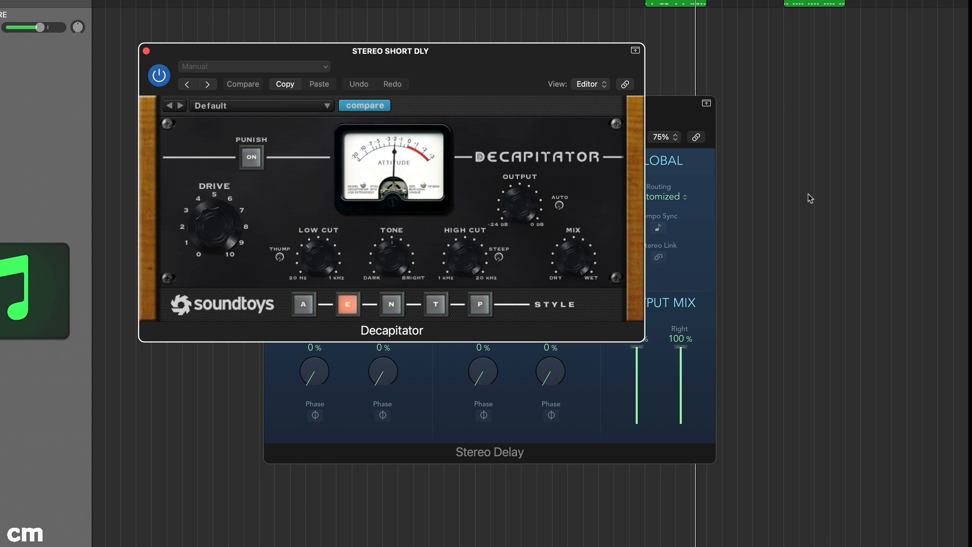
pyautogui.press('space')
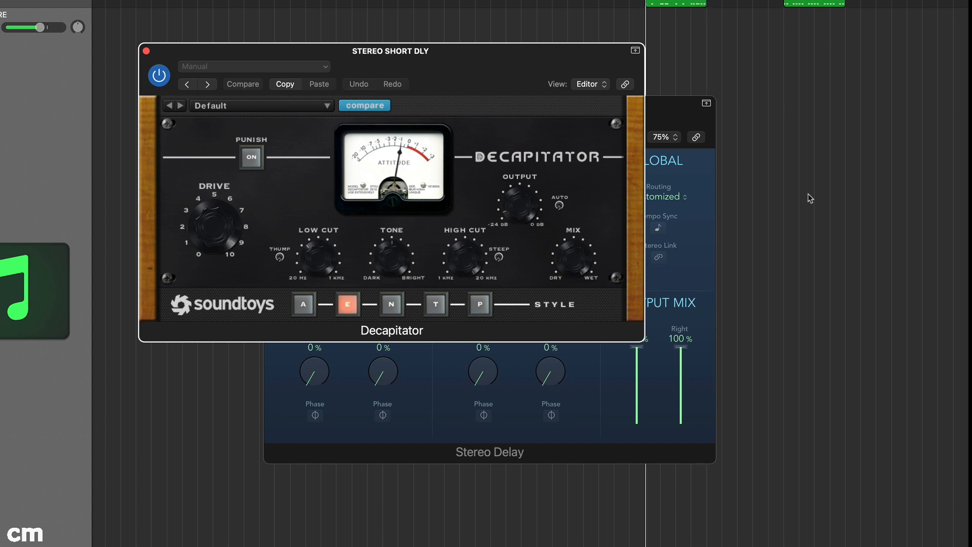